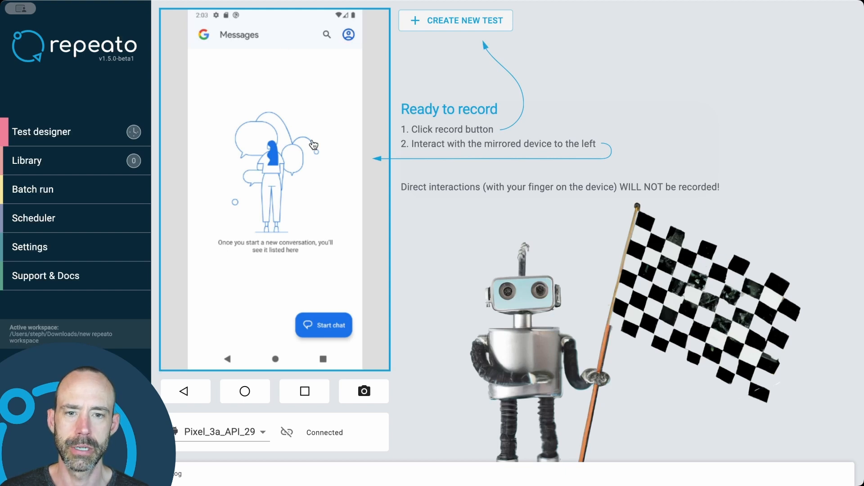
# - Record a new test that opens the Messages search, enters a first name and runs the suggested search
pyautogui.click(468, 18)
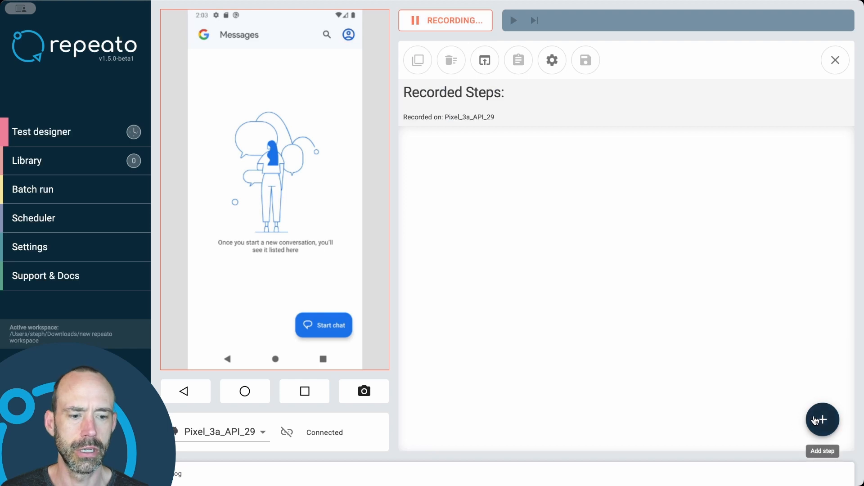
pyautogui.click(327, 39)
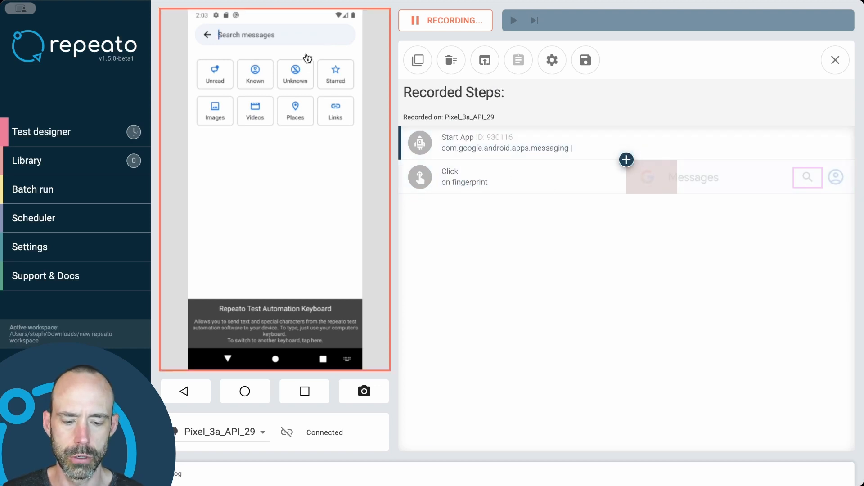
pyautogui.write('Paul')
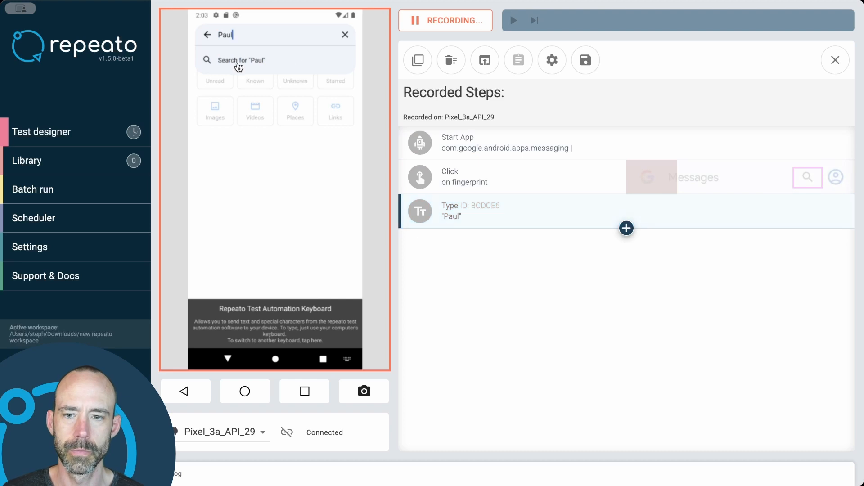
pyautogui.click(238, 67)
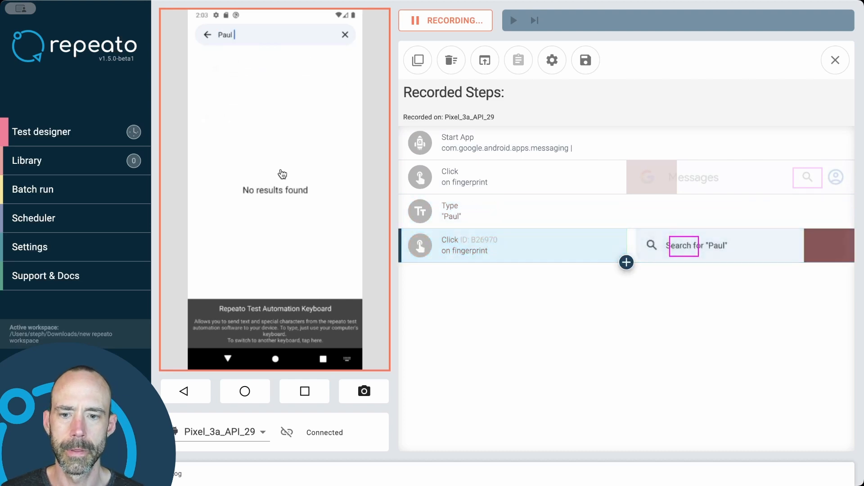
# - Add a Check Content step after the last click, using the "No results found" text as its fingerprint
pyautogui.click(626, 263)
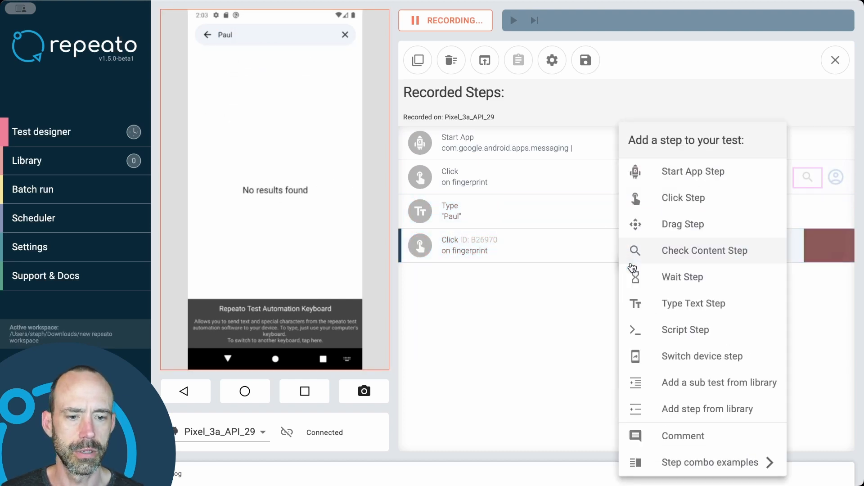
pyautogui.click(666, 251)
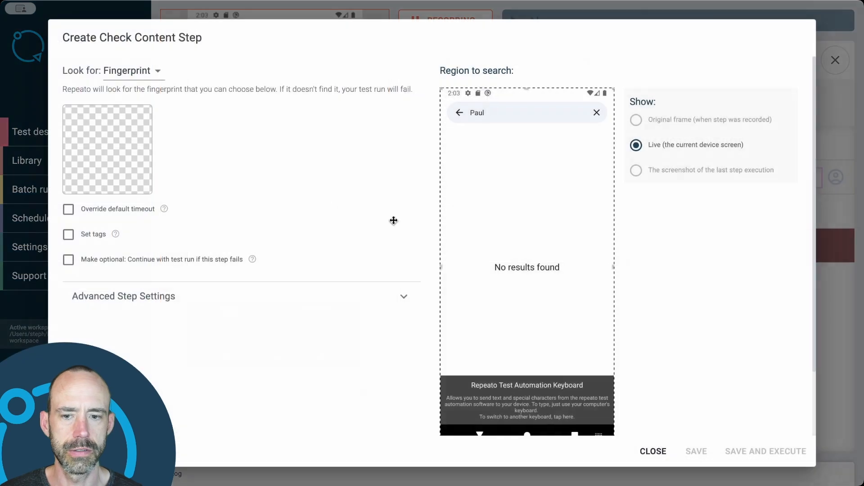
pyautogui.click(109, 147)
pyautogui.moveTo(247, 285); pyautogui.dragTo(196, 347)
pyautogui.moveTo(226, 381); pyautogui.dragTo(345, 342)
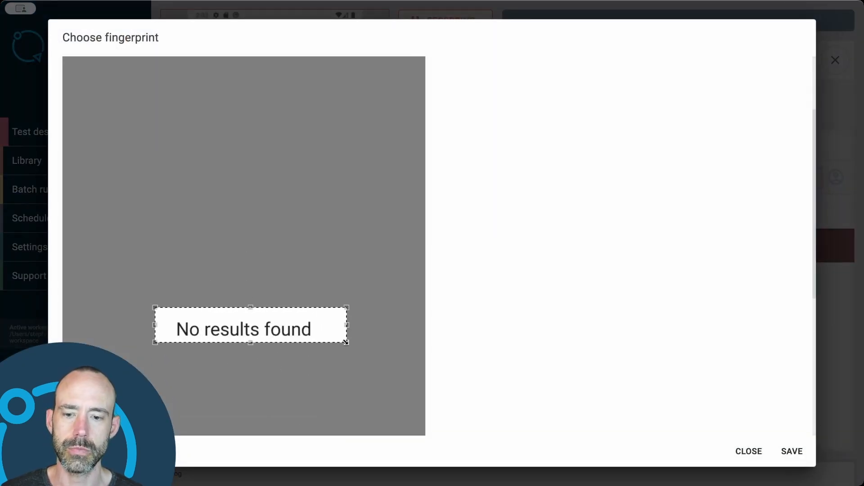
pyautogui.click(785, 450)
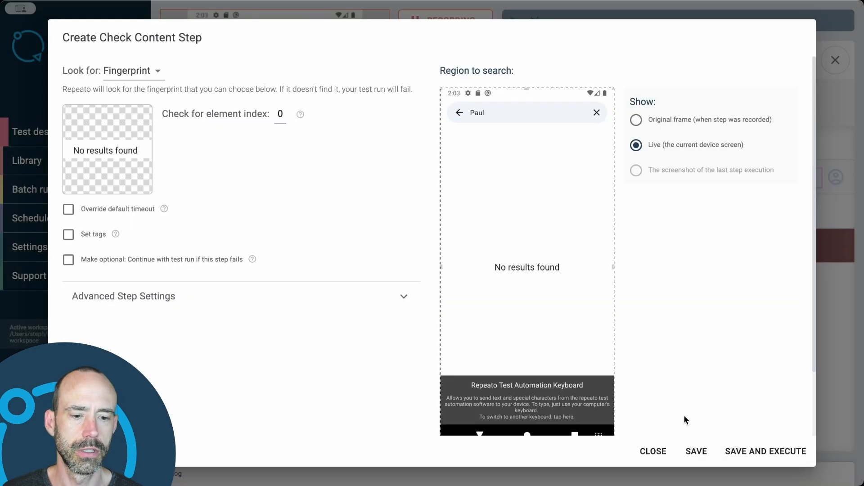
pyautogui.click(694, 451)
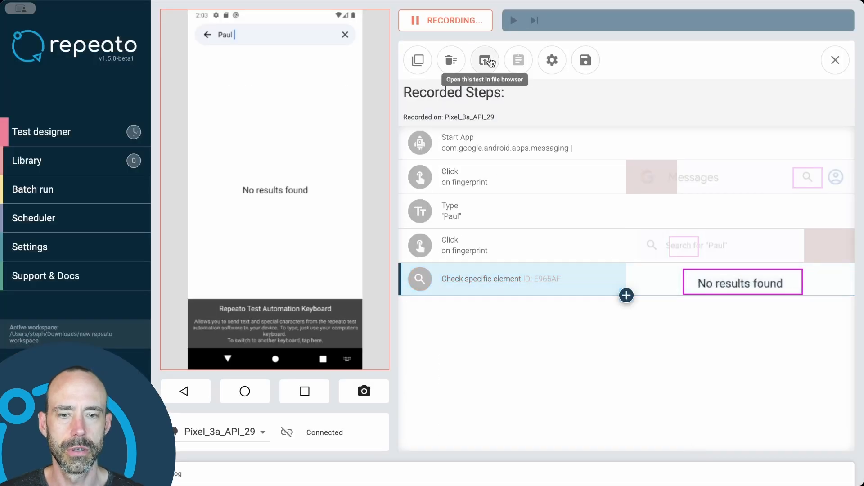
# - Save the test with the title "Search for non-existing message" in the Recorded tests folder
pyautogui.click(589, 58)
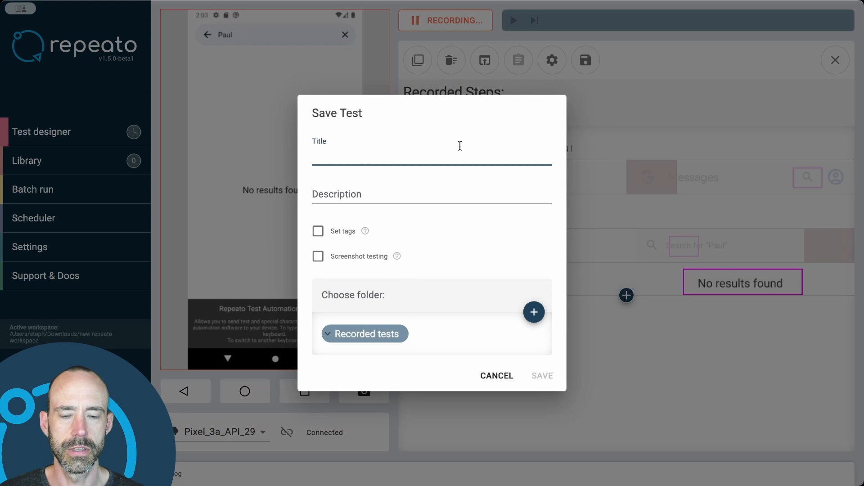
pyautogui.write('Sear')
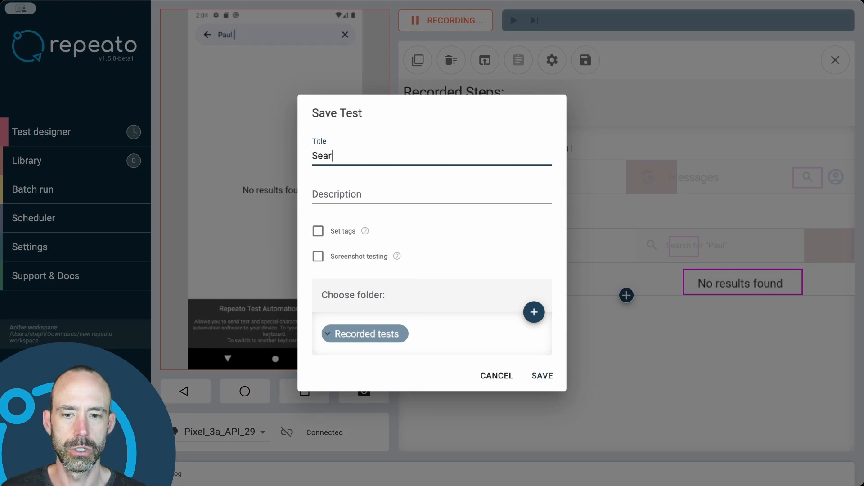
pyautogui.write('ch for non-exi')
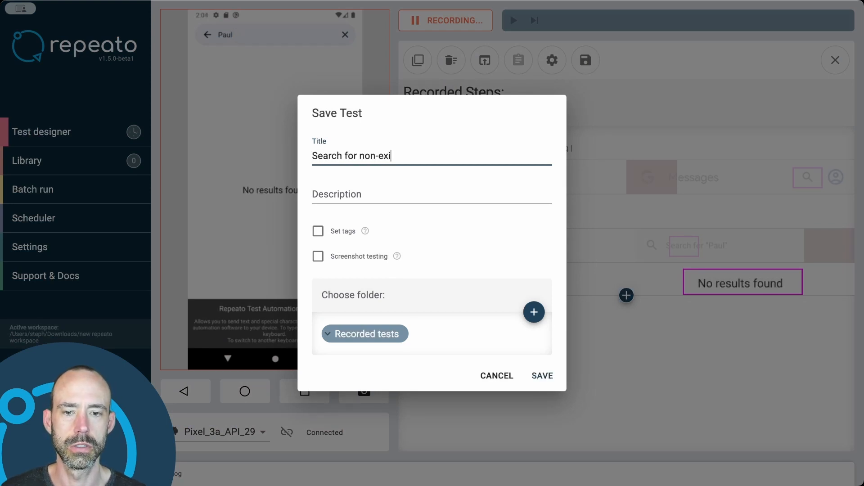
pyautogui.write('sting message')
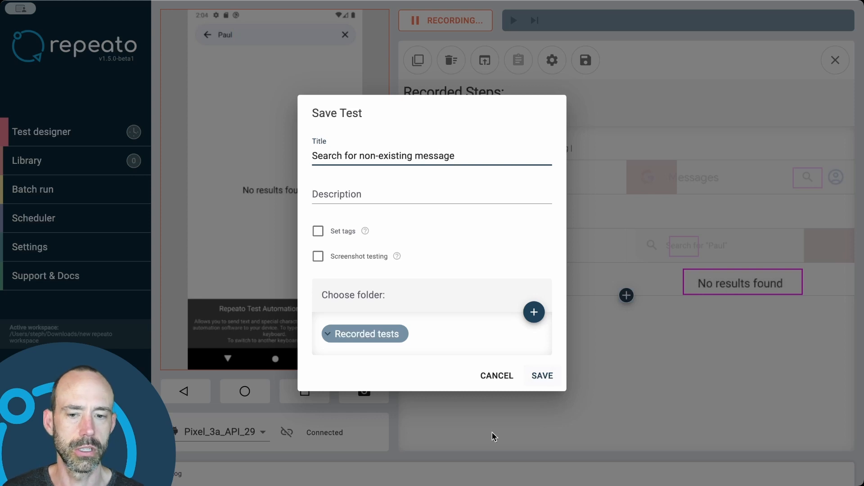
pyautogui.click(543, 381)
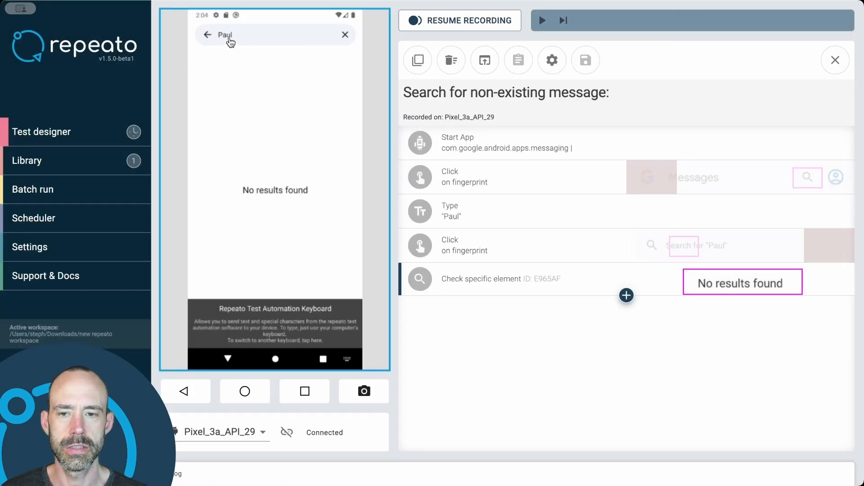
# - Close the saved test and, from the Messages home screen, record a new one that opens the search and filters by Unread
pyautogui.click(208, 36)
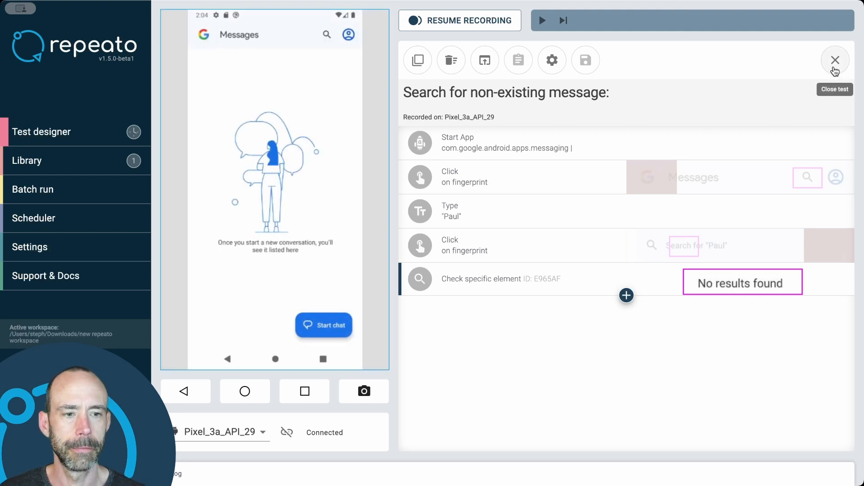
pyautogui.click(835, 61)
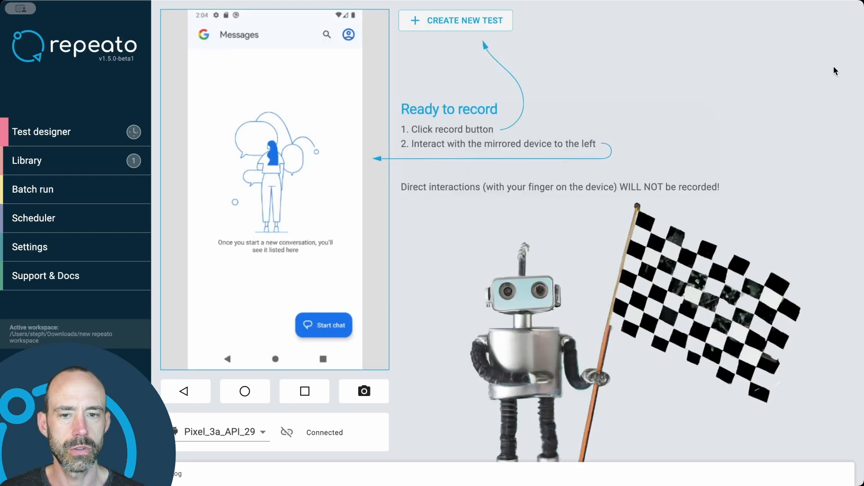
pyautogui.click(459, 20)
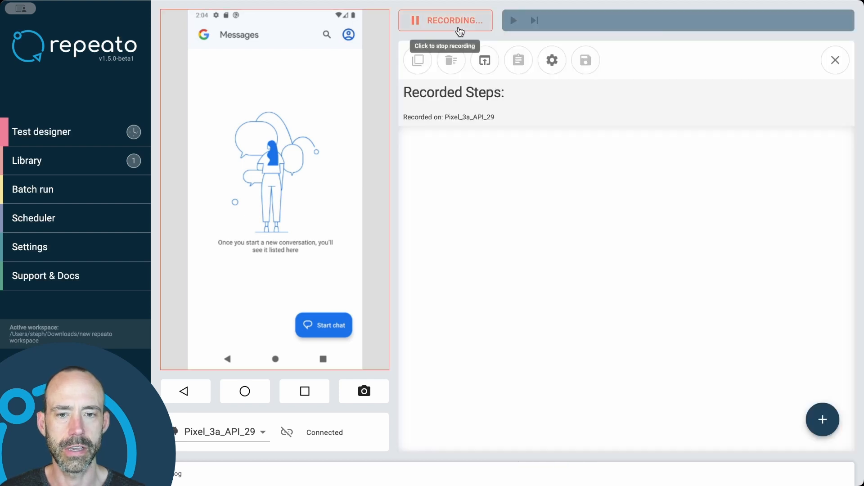
pyautogui.click(327, 36)
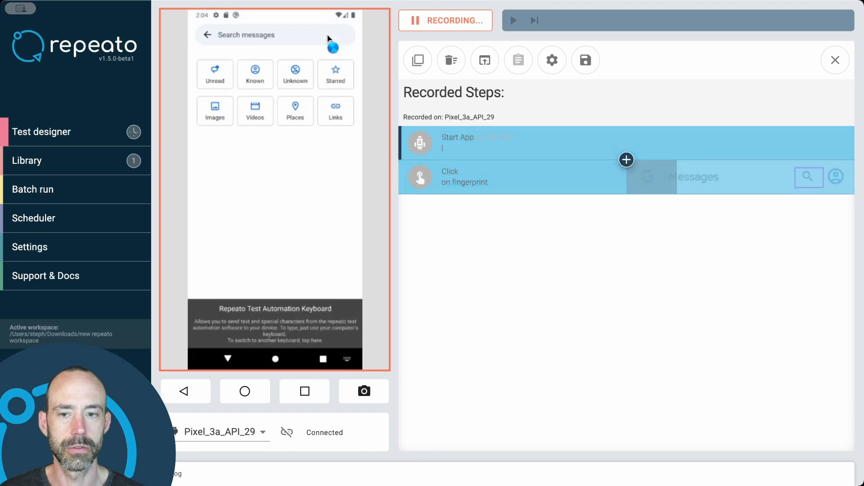
pyautogui.click(215, 80)
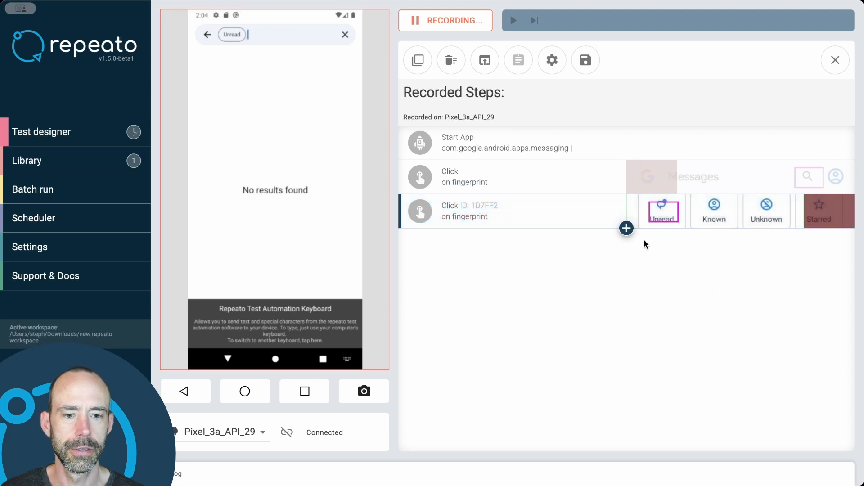
# - Add a Check Content step after the Unread click that looks for the "No results found" fingerprint
pyautogui.click(626, 229)
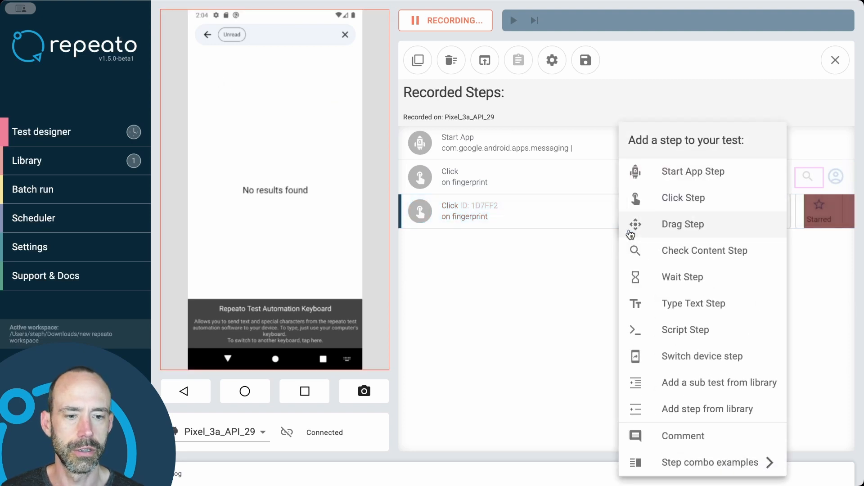
pyautogui.click(662, 259)
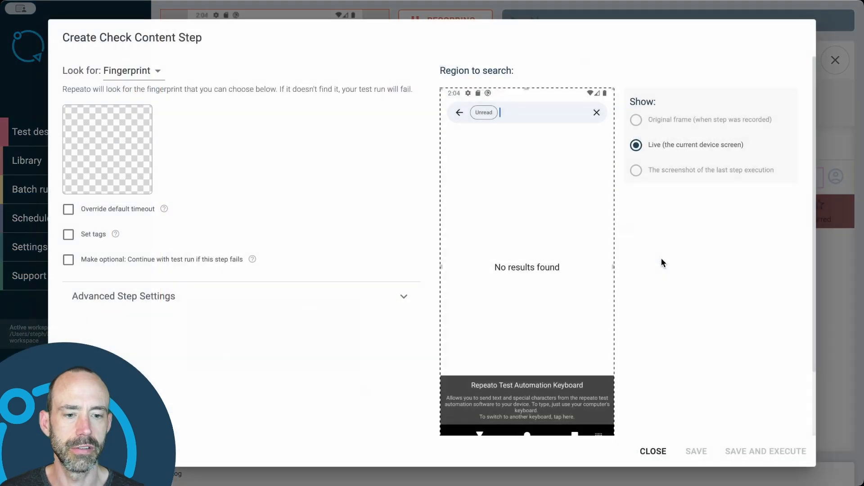
pyautogui.click(107, 153)
pyautogui.moveTo(243, 298); pyautogui.dragTo(188, 341)
pyautogui.moveTo(224, 385); pyautogui.dragTo(332, 372)
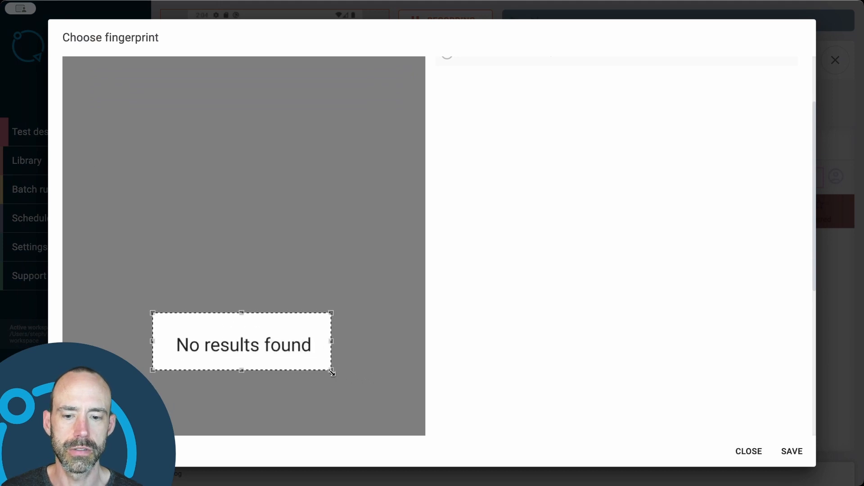
pyautogui.click(787, 453)
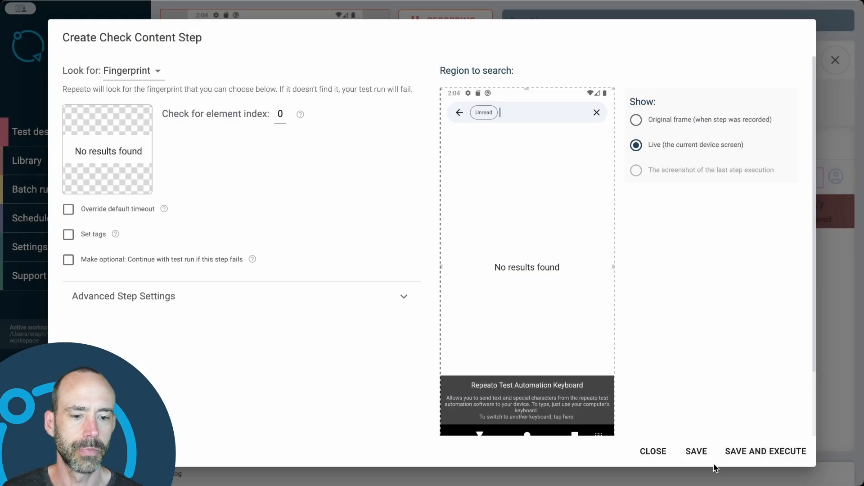
pyautogui.click(699, 451)
# - Pause the recording and save the test as "Search unread messages" in the Recorded tests folder
pyautogui.click(479, 30)
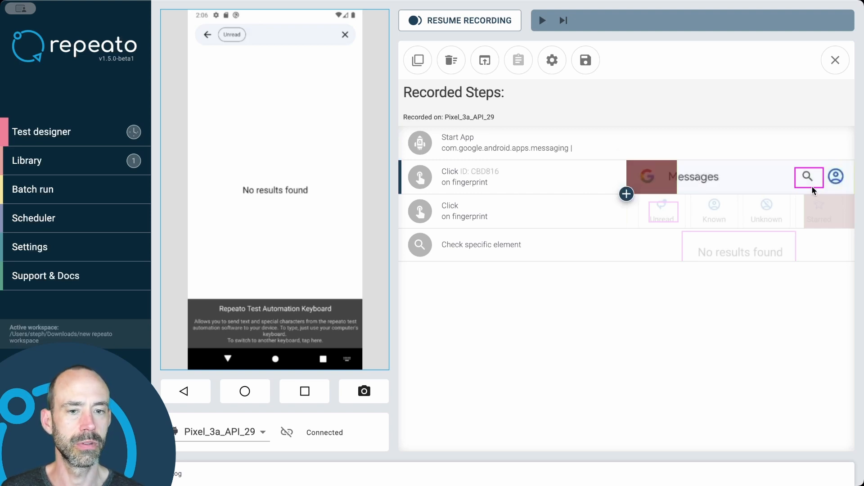
pyautogui.click(585, 60)
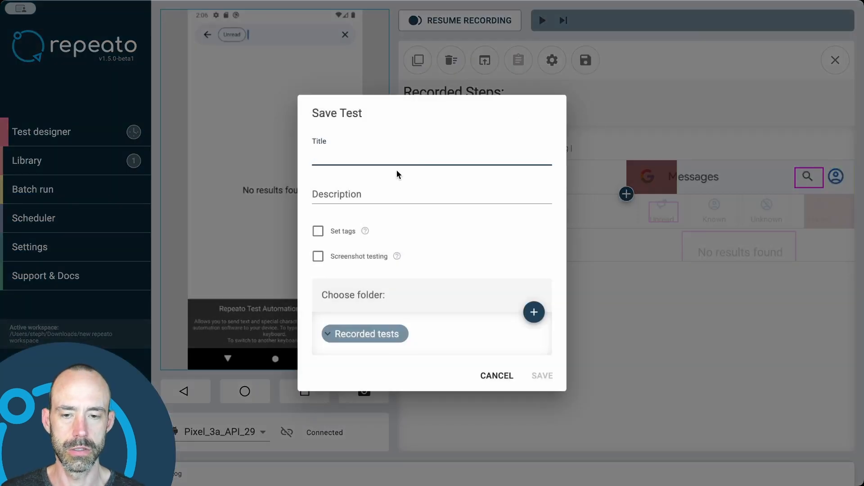
pyautogui.write('Searc')
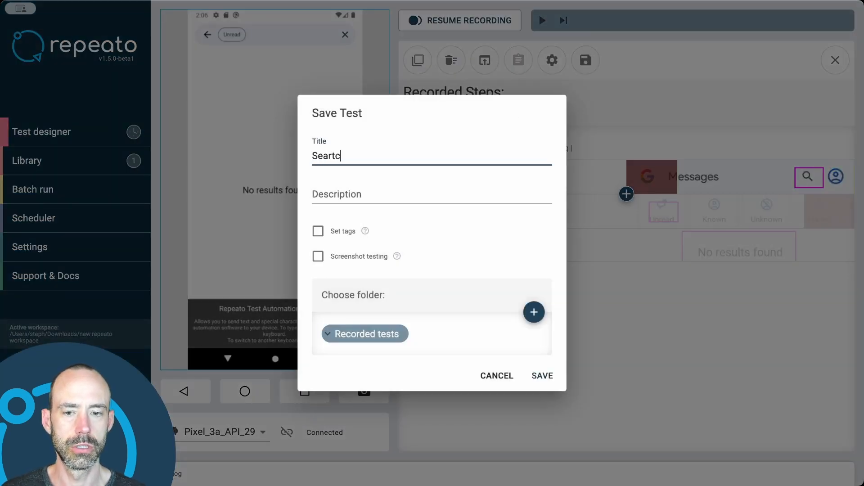
pyautogui.write('h unread messages')
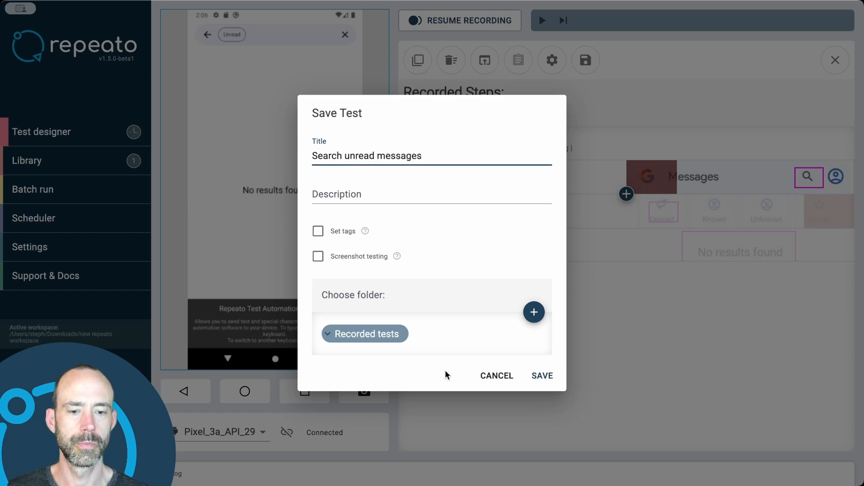
pyautogui.click(550, 375)
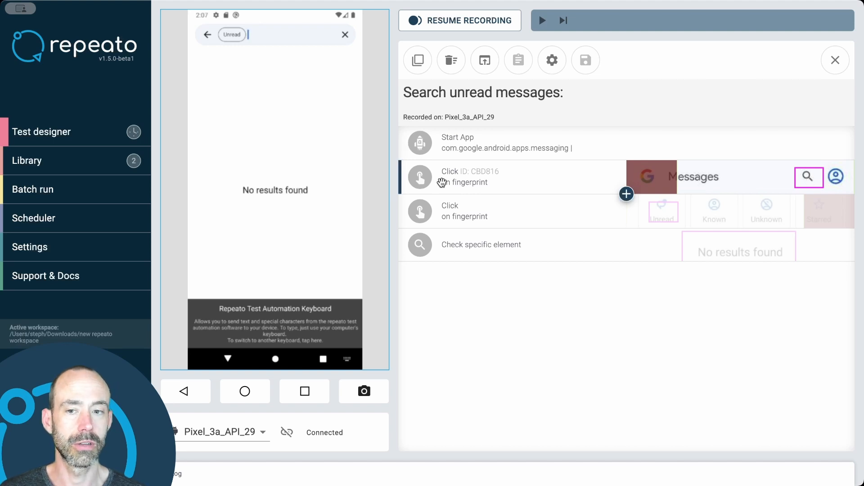
# - Return the mirrored Messages app to its home screen, reopening its search page briefly to review the filters
pyautogui.click(208, 35)
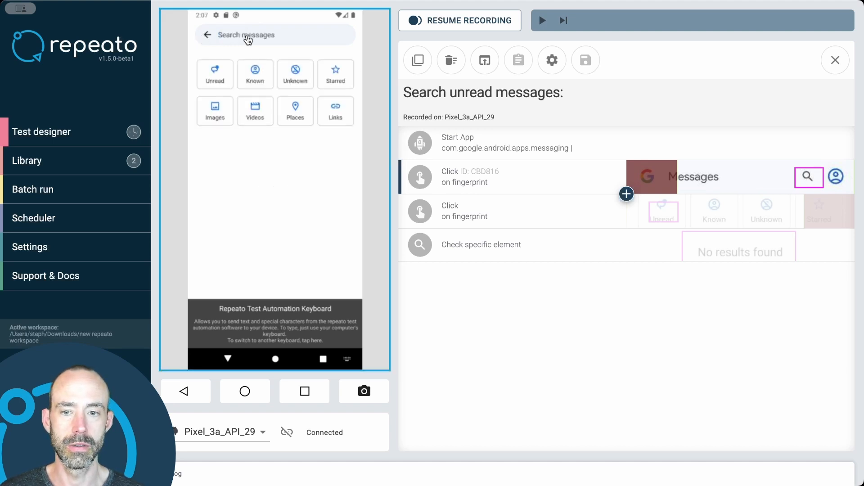
pyautogui.click(208, 35)
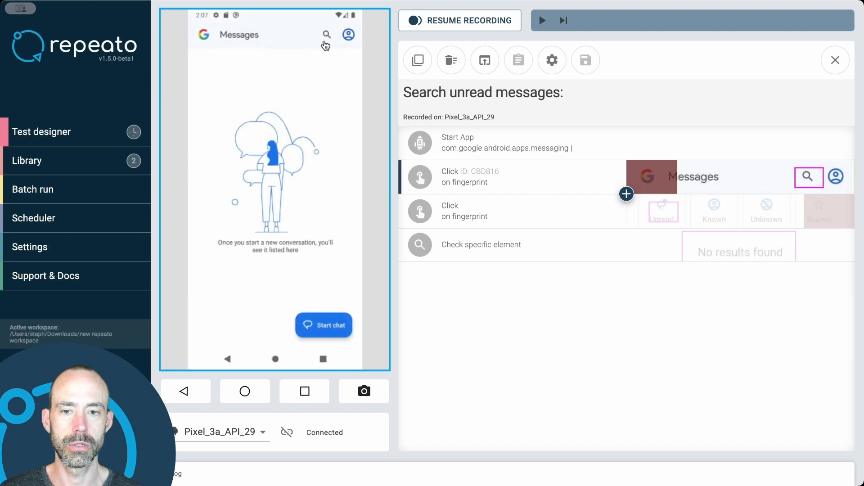
pyautogui.click(327, 34)
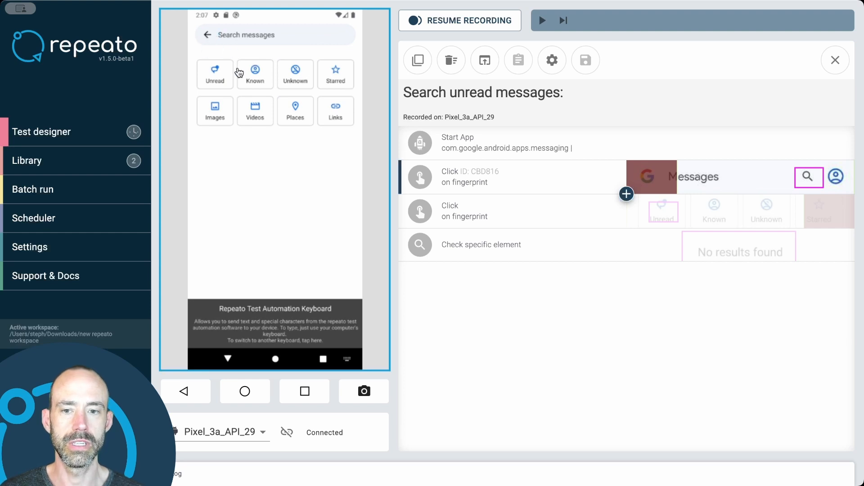
pyautogui.click(205, 36)
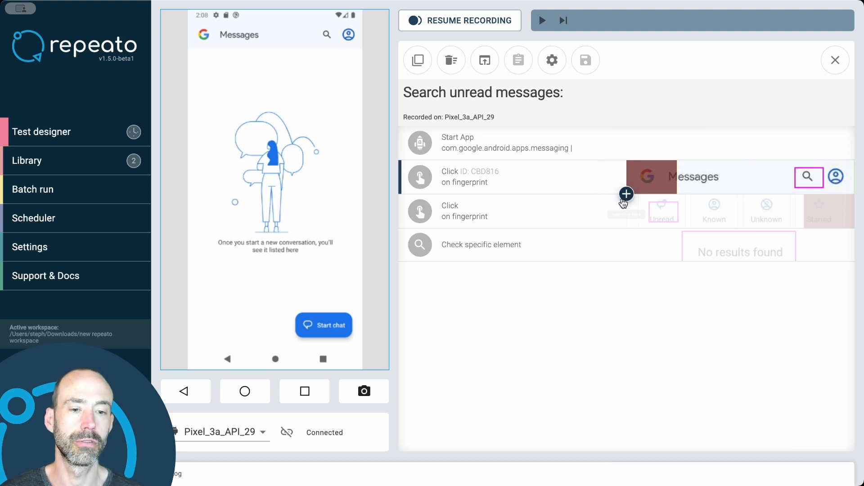
# - Insert the search-icon Click step from the library test "Search for non-existing message" after the first Click step
pyautogui.click(627, 194)
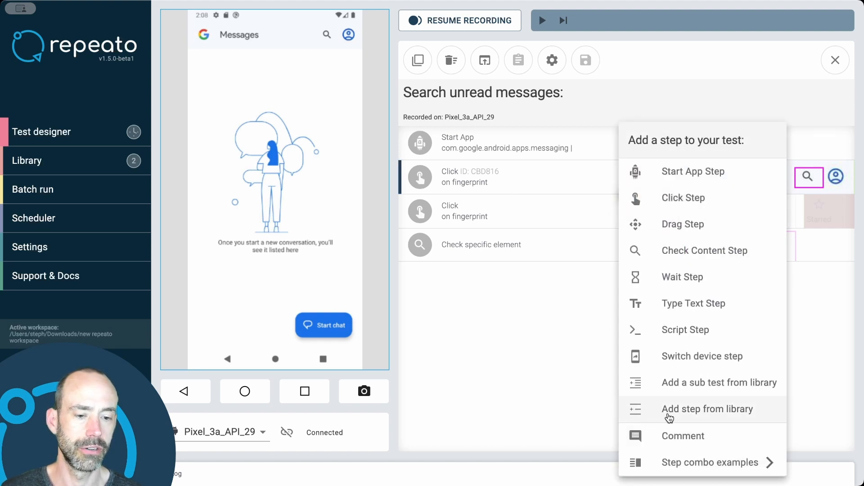
pyautogui.click(669, 417)
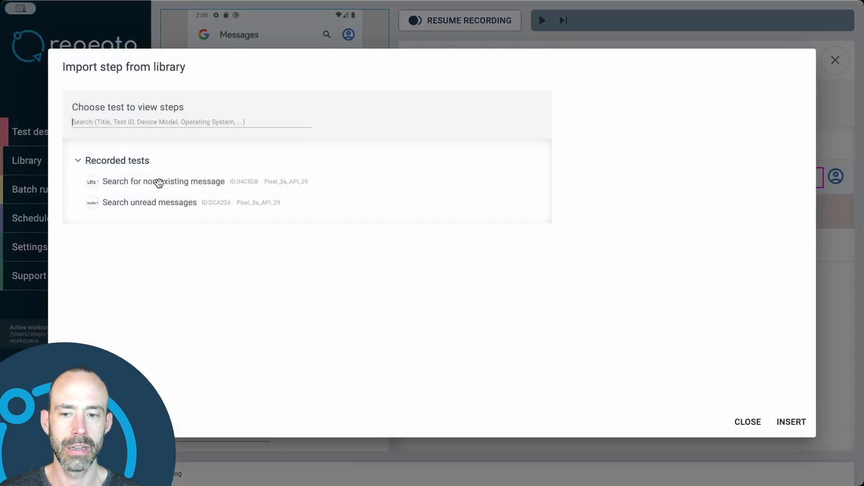
pyautogui.click(150, 204)
pyautogui.click(153, 185)
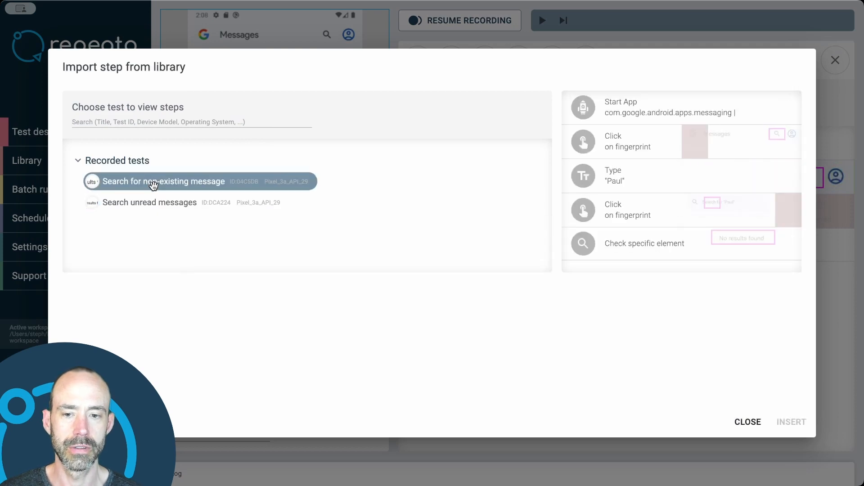
pyautogui.click(656, 142)
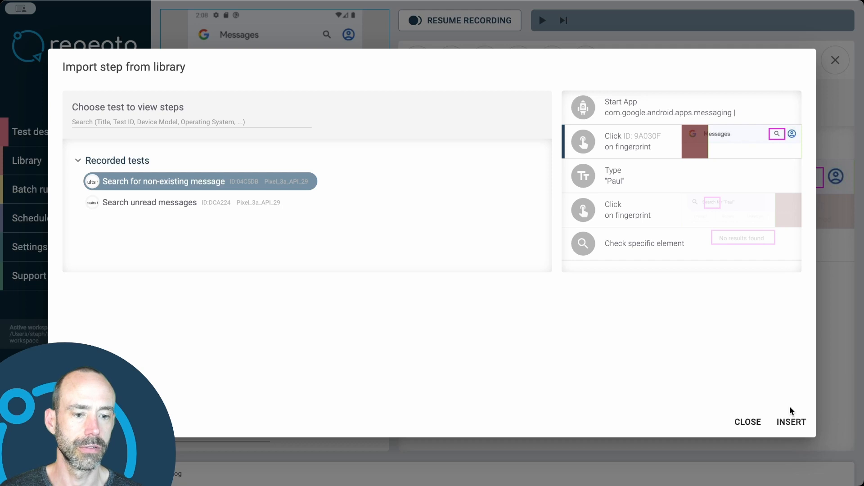
pyautogui.click(791, 422)
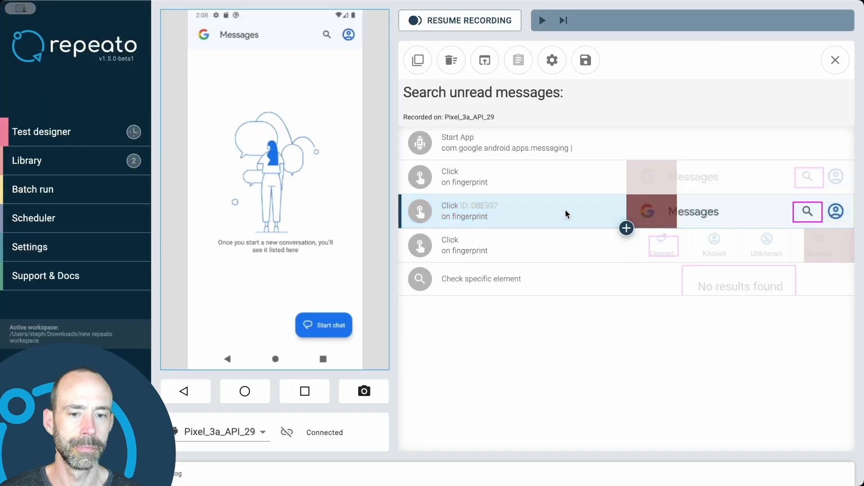
# - Delete the originally recorded search-icon Click step above the imported one and save the test
pyautogui.click(558, 183)
pyautogui.press('Delete')
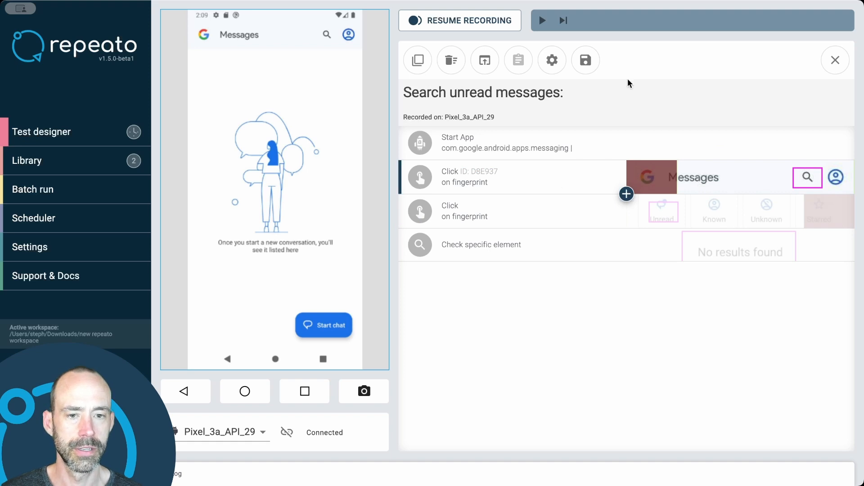
pyautogui.click(586, 62)
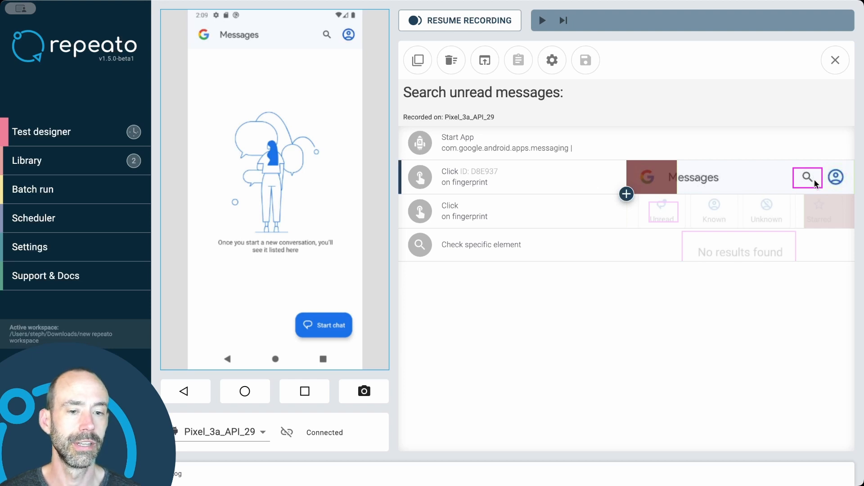
# - Change the imported Click step's fingerprint to the account icon beside the search icon on the live device screen
pyautogui.click(556, 180)
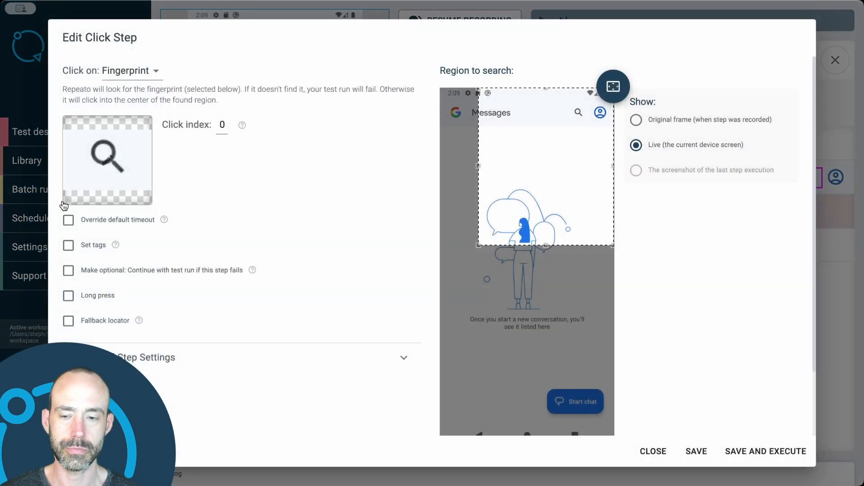
pyautogui.click(107, 163)
pyautogui.moveTo(350, 113); pyautogui.dragTo(393, 113)
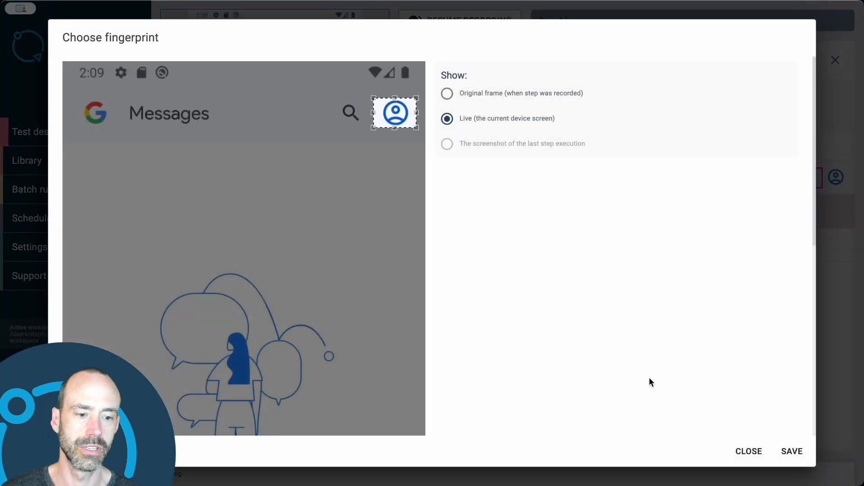
pyautogui.click(793, 455)
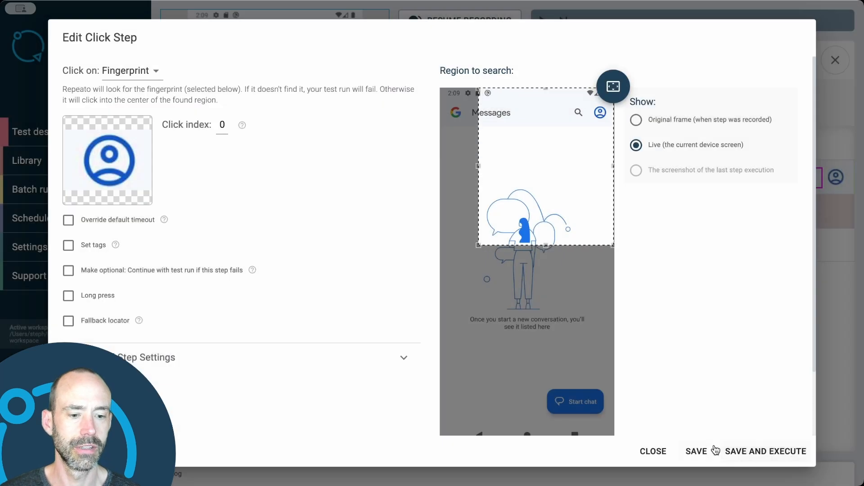
# - Save the edited Click step, applying the change to all linked steps, and save the test
pyautogui.click(697, 452)
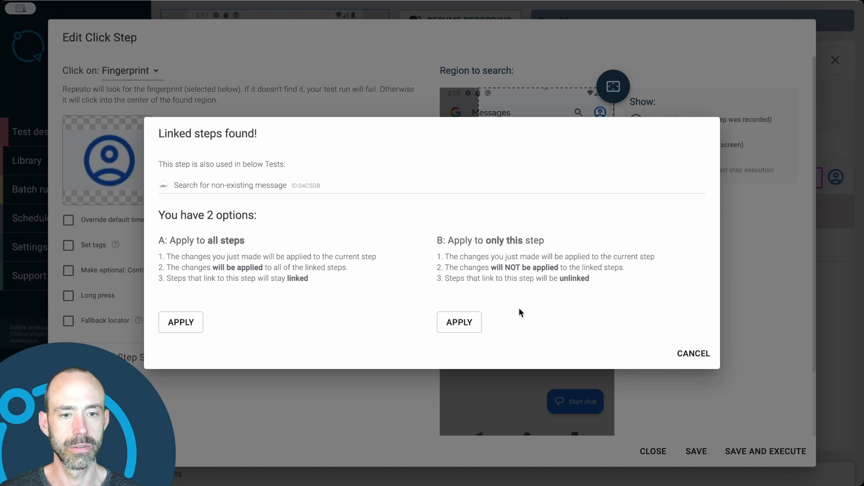
pyautogui.click(188, 330)
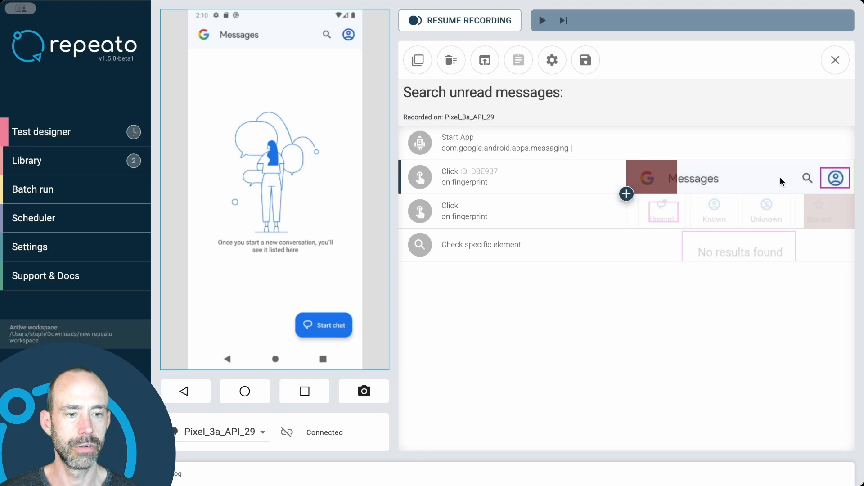
pyautogui.click(586, 67)
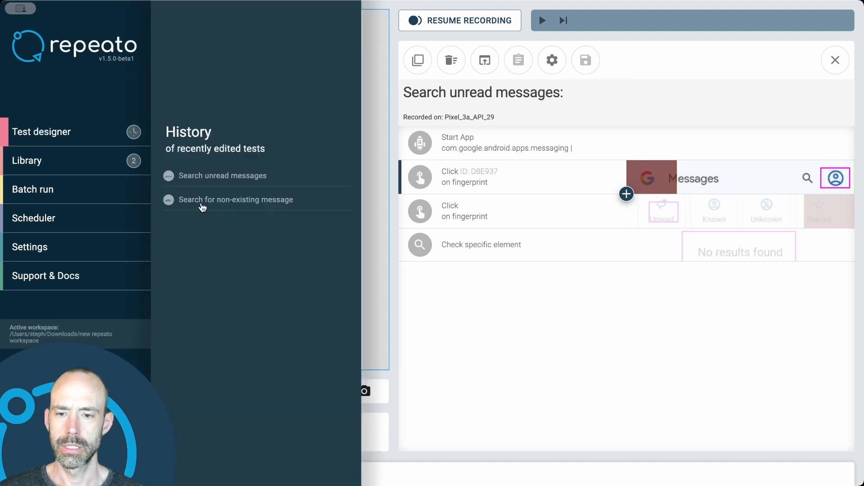
# - Open the recently edited test "Search for non-existing message" and check the fingerprint of its first Click step
pyautogui.click(201, 205)
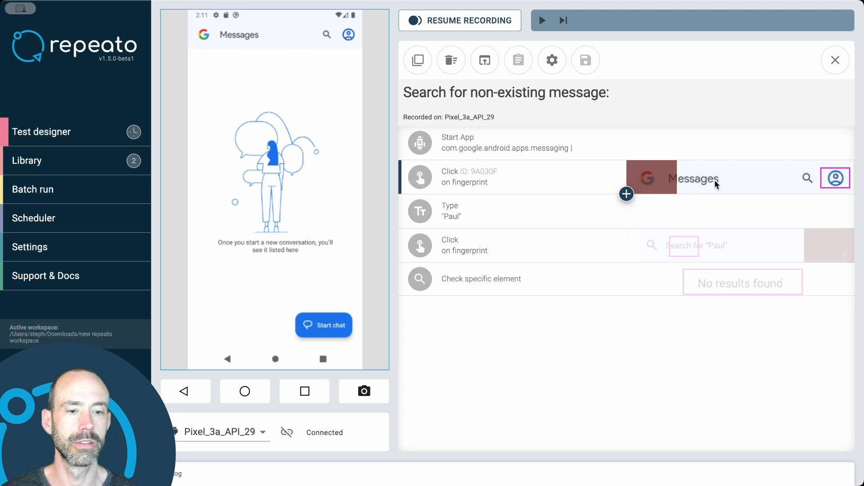
pyautogui.click(626, 194)
pyautogui.click(562, 181)
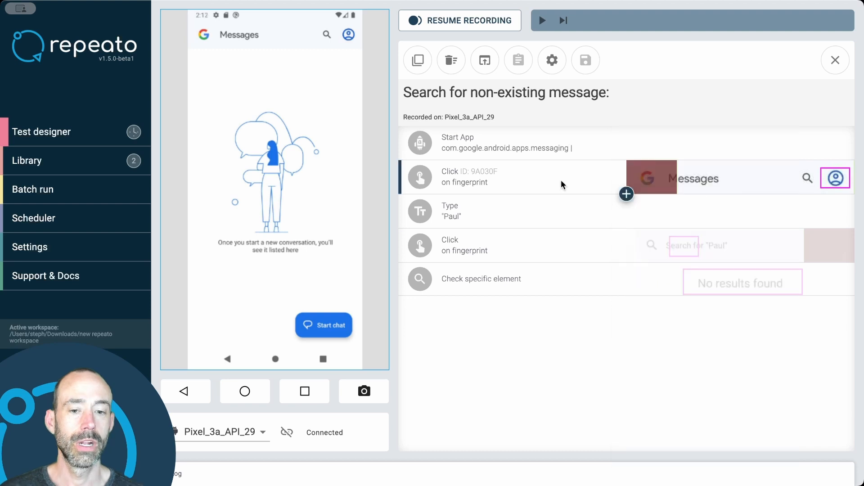